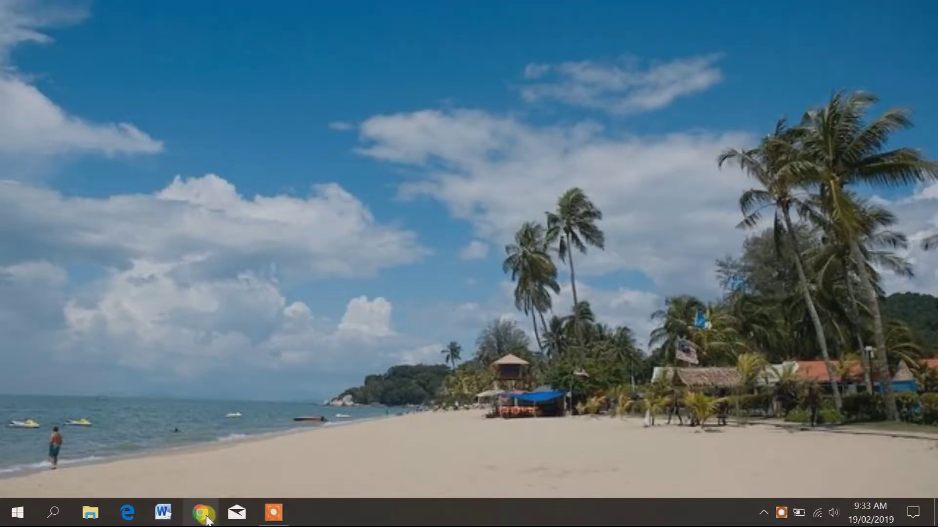
Step: Download the Backup and Sync installer from Google Photos in Chrome into the Cricket folder
left_click(208, 514)
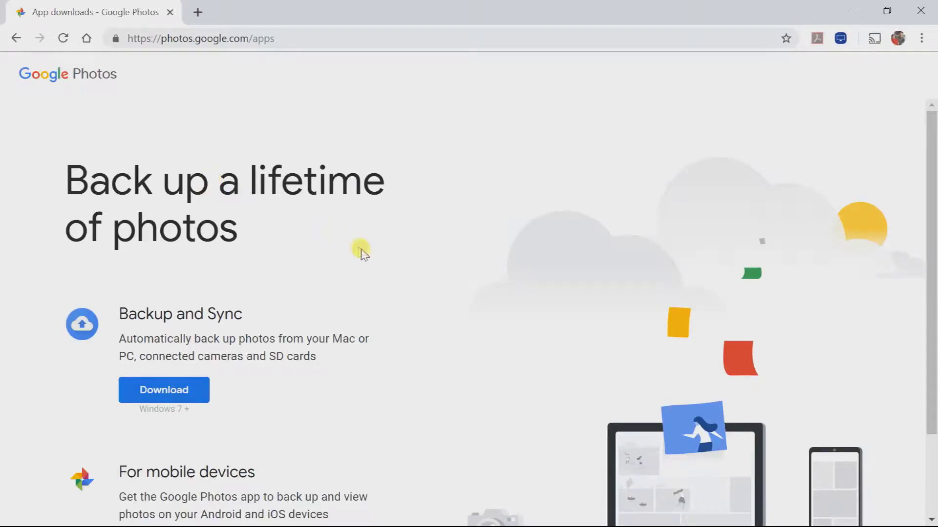
scroll(361, 251, "down", 1)
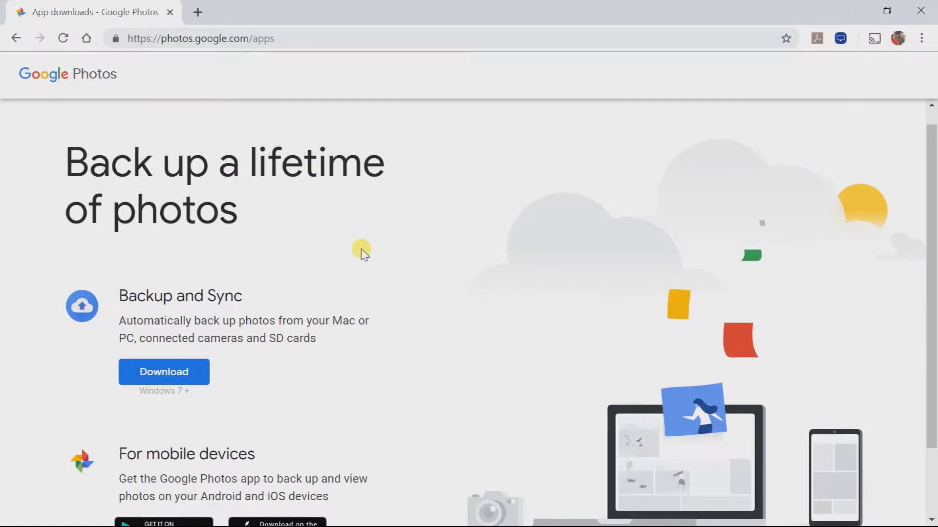
scroll(360, 252, "down", 1)
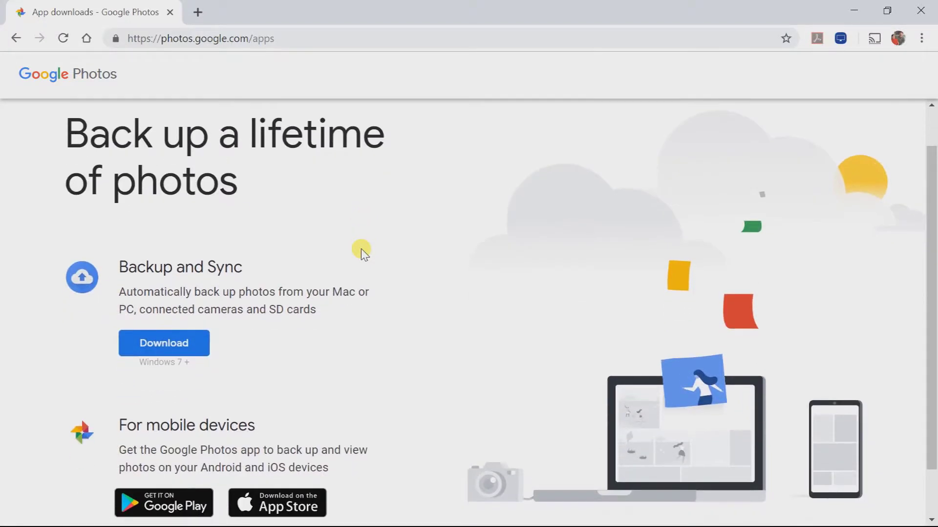
left_click(173, 343)
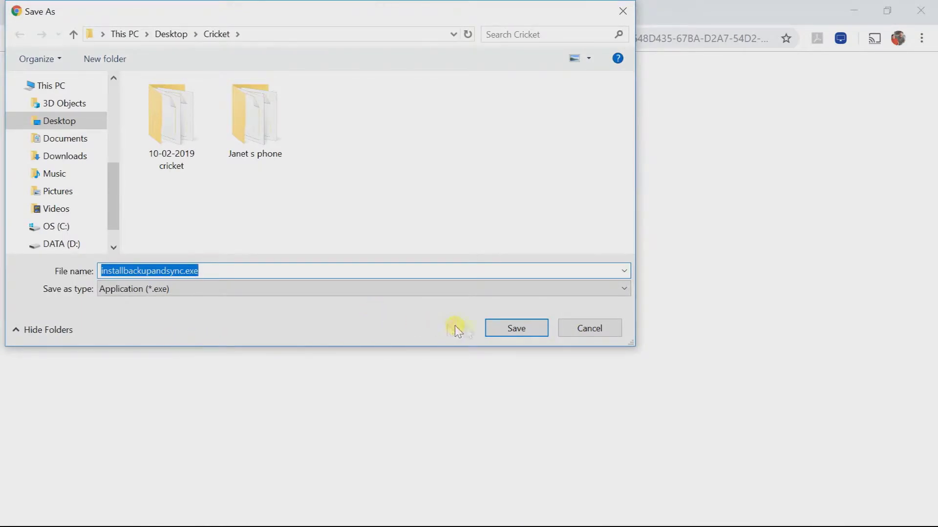
left_click(498, 331)
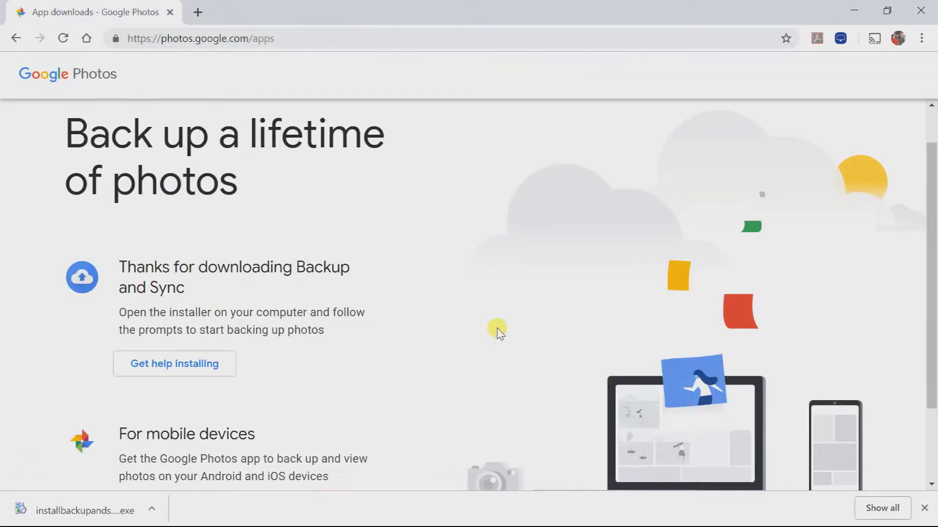
Step: Run the downloaded installer from the Cricket folder, dismiss Installation complete, and close the folder
left_click(152, 511)
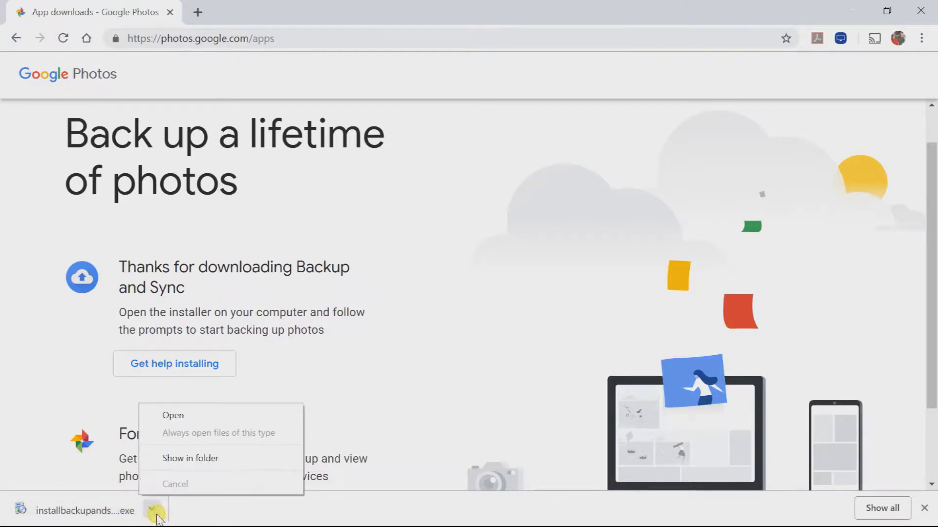
left_click(189, 458)
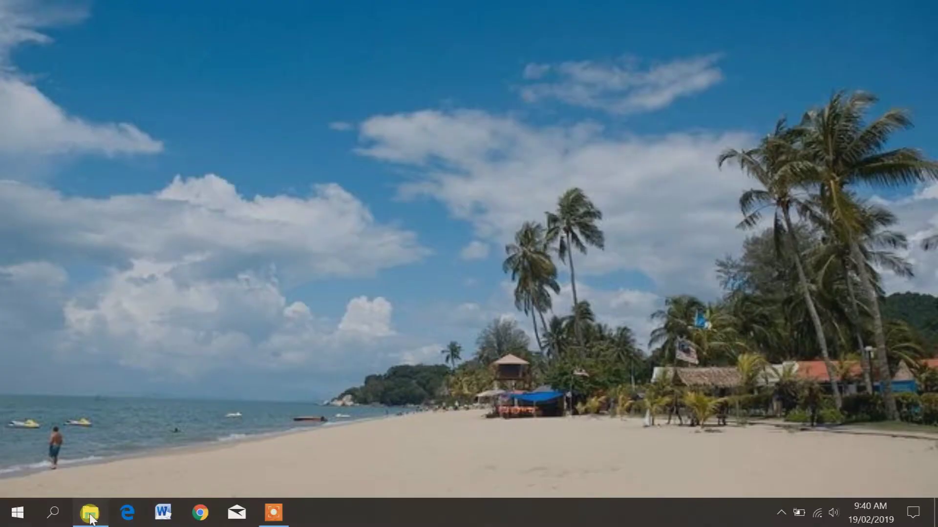
left_click(90, 513)
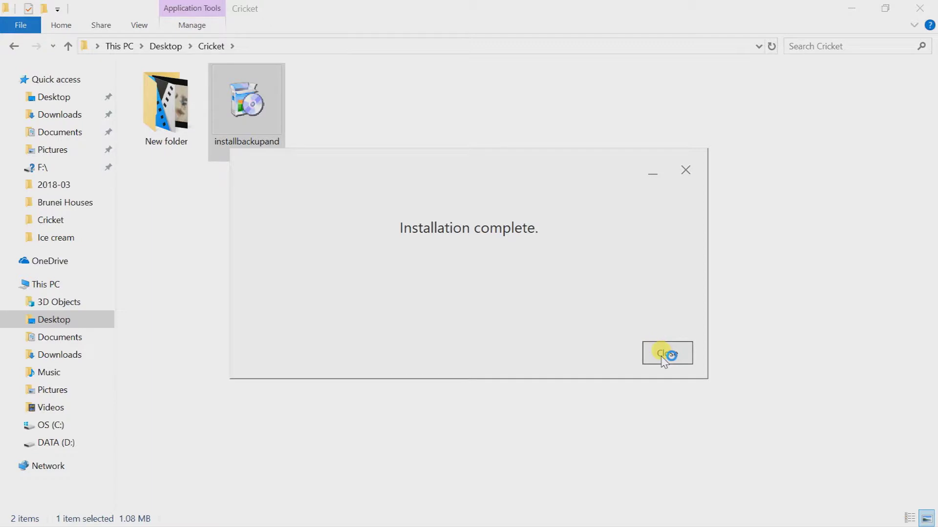
left_click(666, 353)
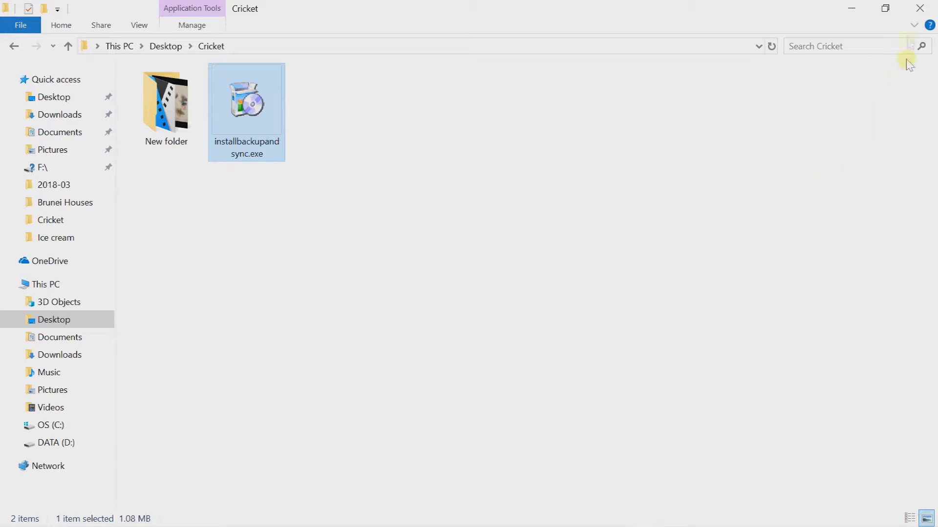
left_click(918, 9)
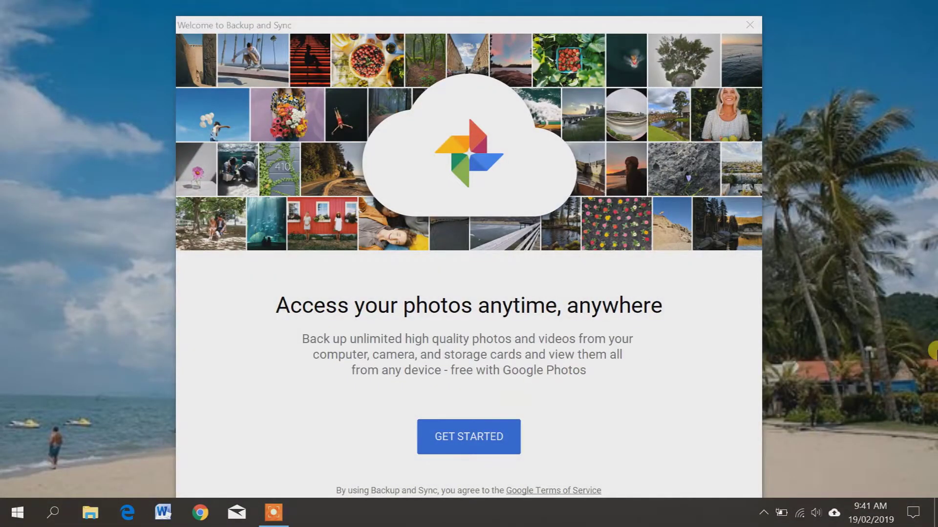
Step: Start Backup and Sync setup and sign in with the Google account email and password
left_click(472, 437)
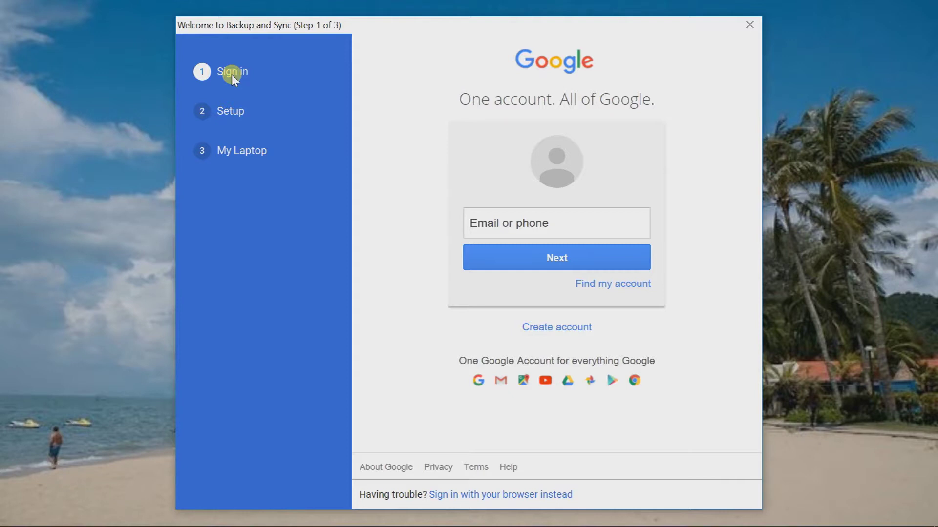
left_click(513, 223)
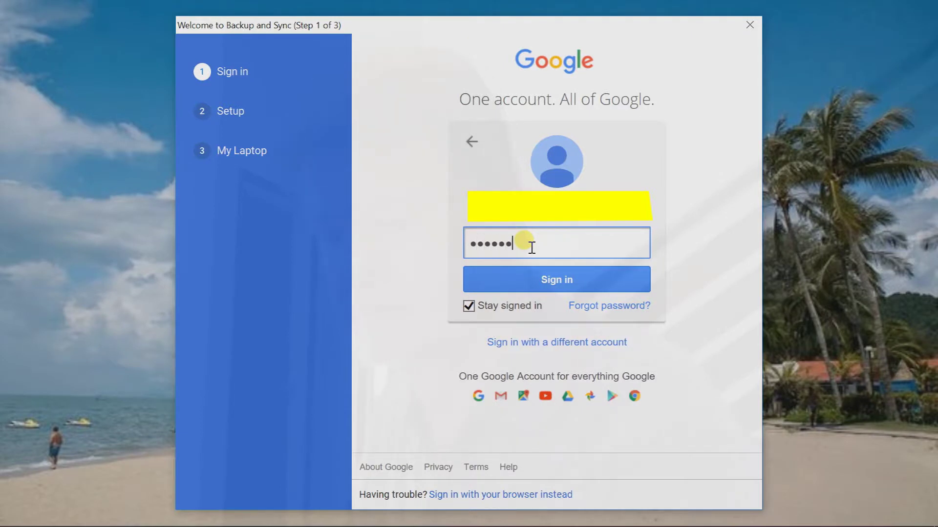
left_click(567, 275)
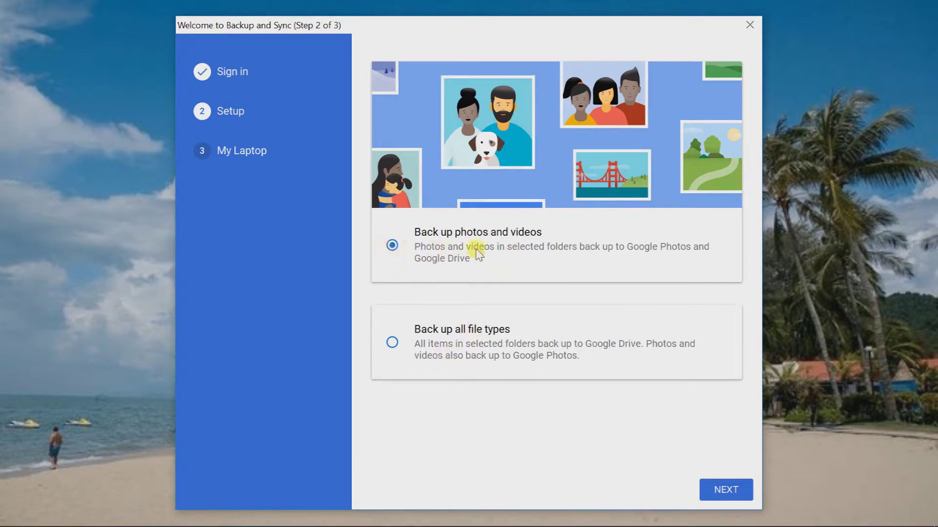
Step: Accept photo and video backup, untick Desktop and Pictures, and choose another folder
left_click(720, 490)
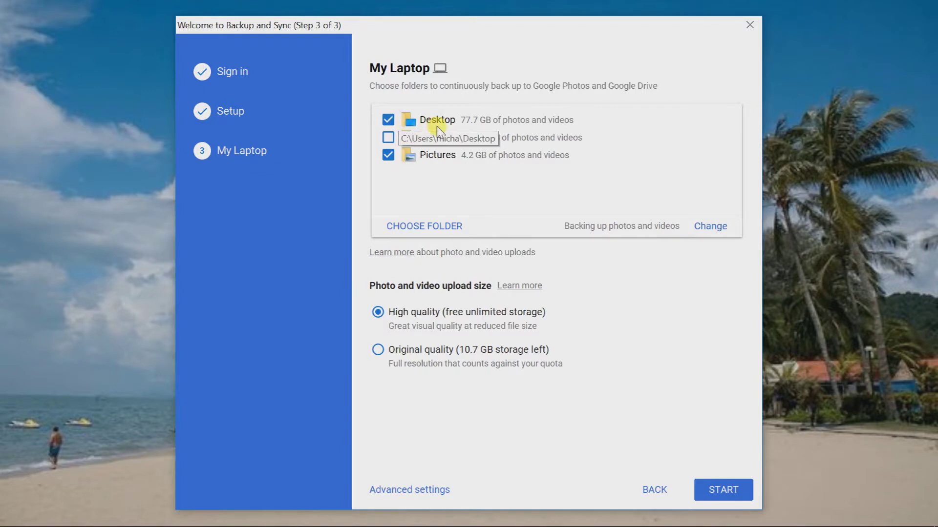
left_click(388, 120)
left_click(387, 156)
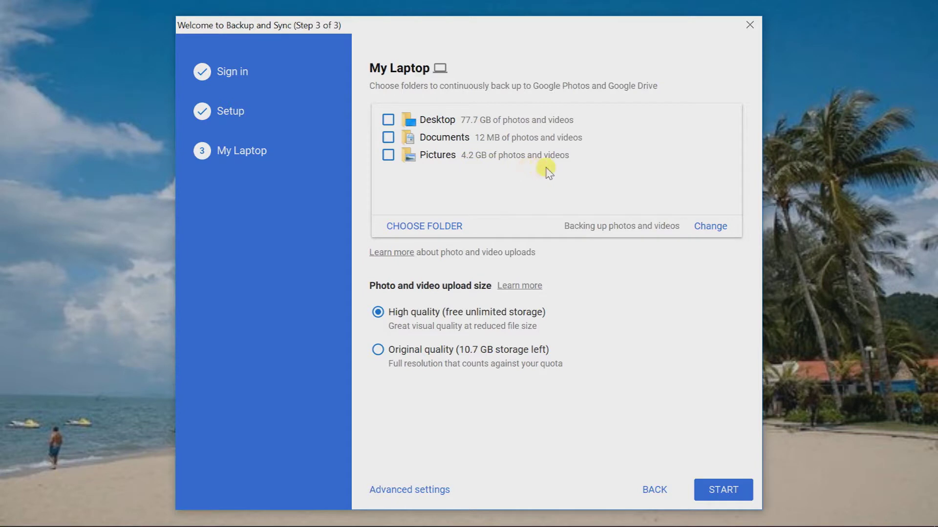
left_click(424, 225)
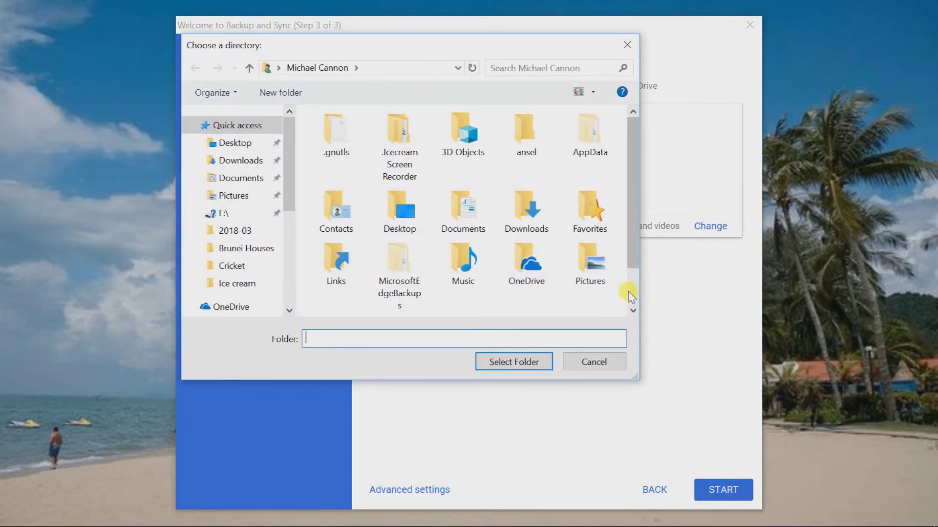
Step: Select the Pictures > 17-01-2019 folder as a backup folder
left_click(590, 265)
double_click(589, 266)
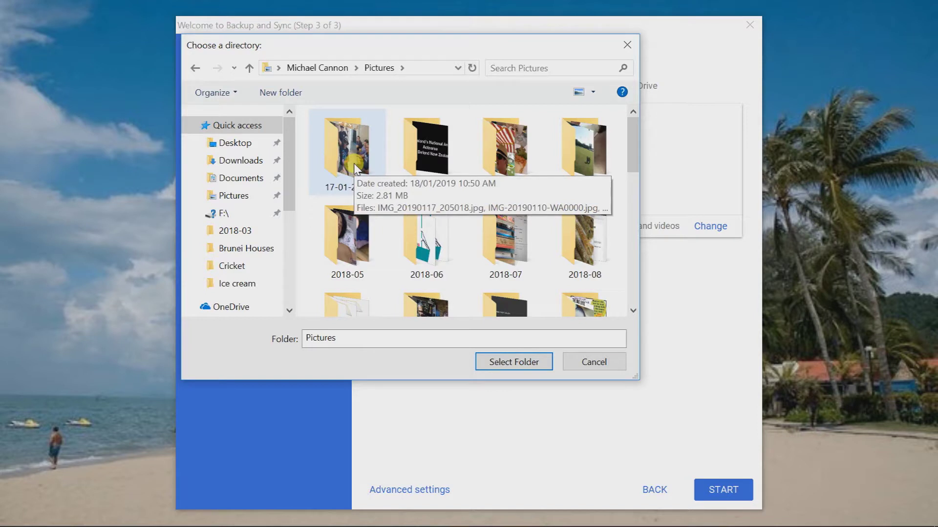
double_click(354, 168)
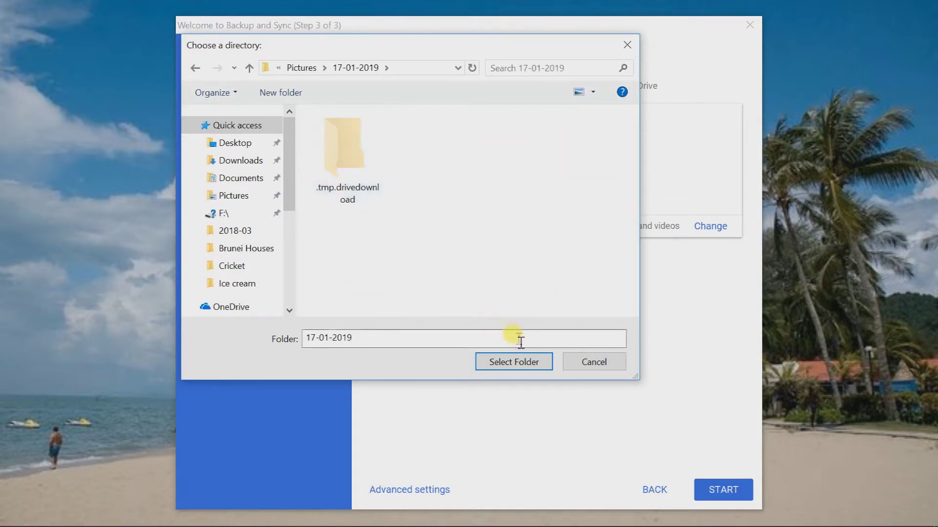
left_click(525, 367)
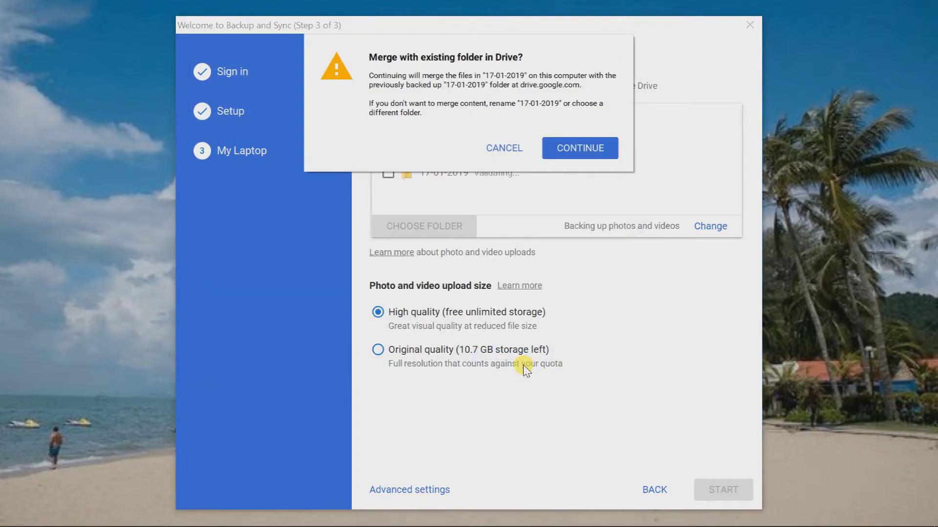
Step: Agree to merge with the existing Drive folder and start backing up at High quality
left_click(574, 155)
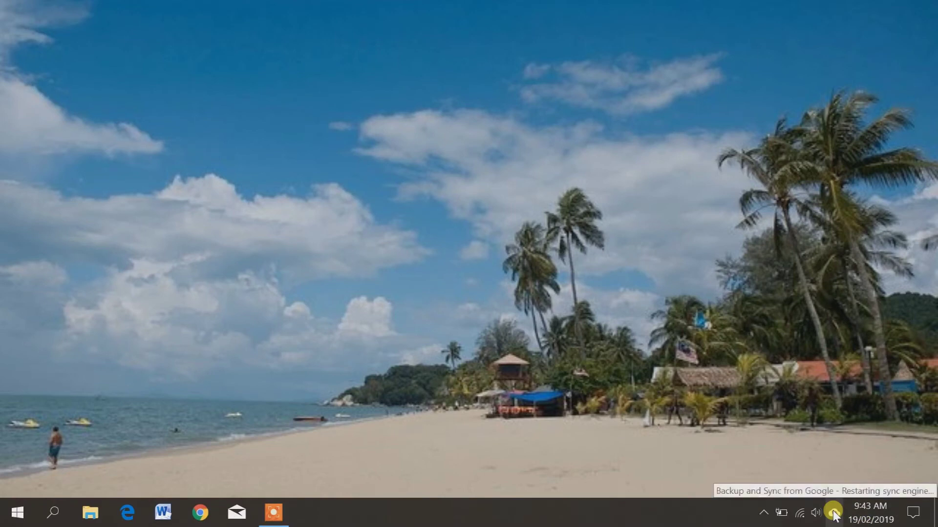
Step: Open the Backup and Sync status panel from the system tray
left_click(833, 513)
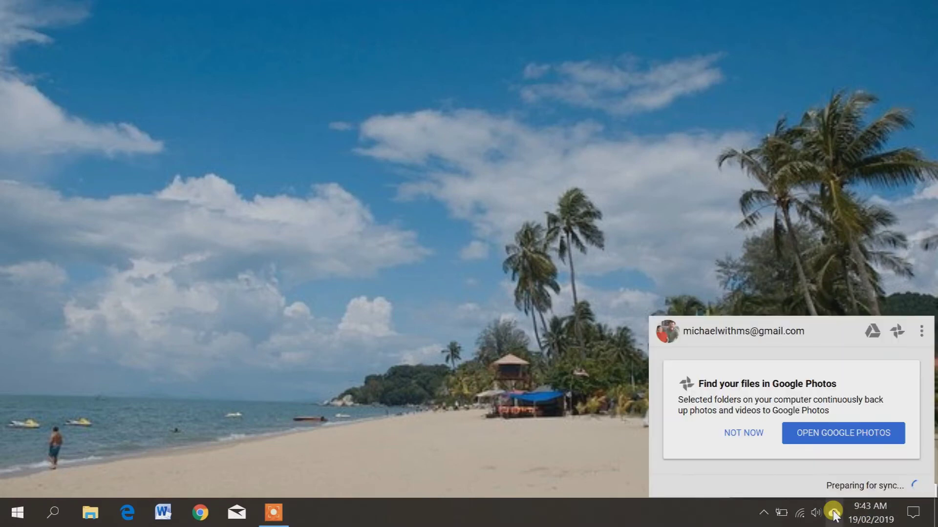